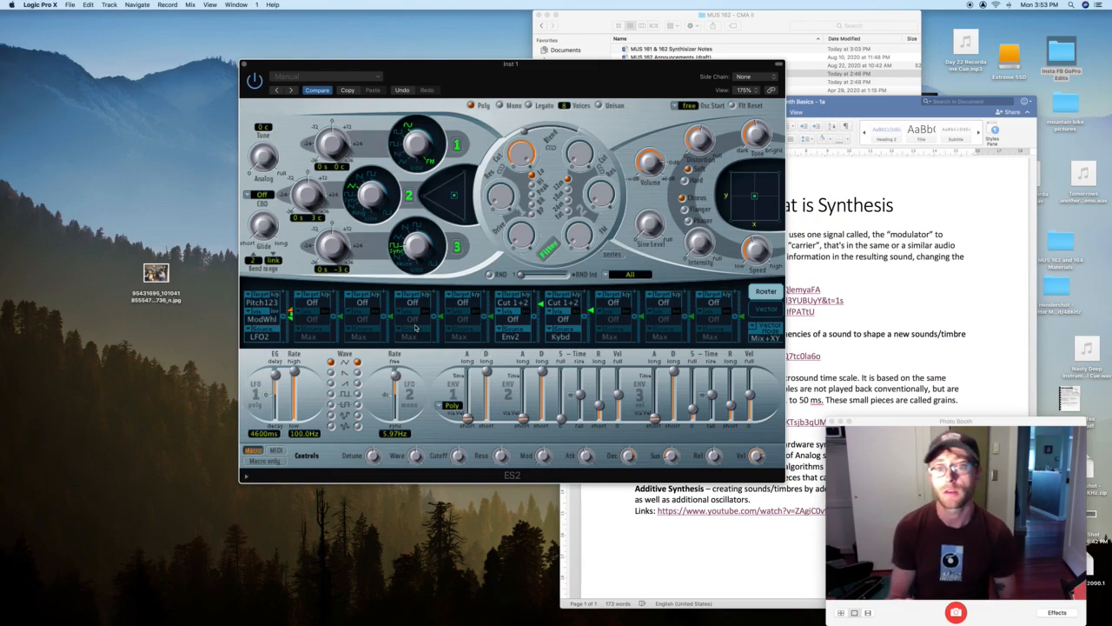
Move the ES2 window higher and try different waveforms on oscillator 1.
{"action": "left_click_drag", "start_coordinate": [459, 66], "coordinate": [465, 20]}
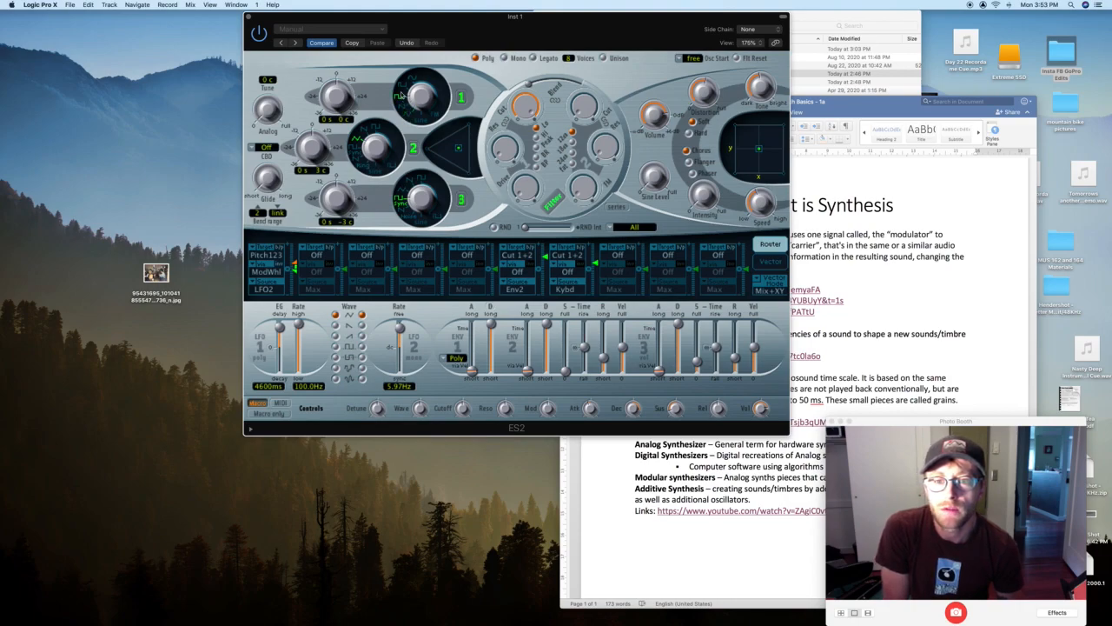
{"action": "left_click_drag", "start_coordinate": [405, 85], "coordinate": [412, 80]}
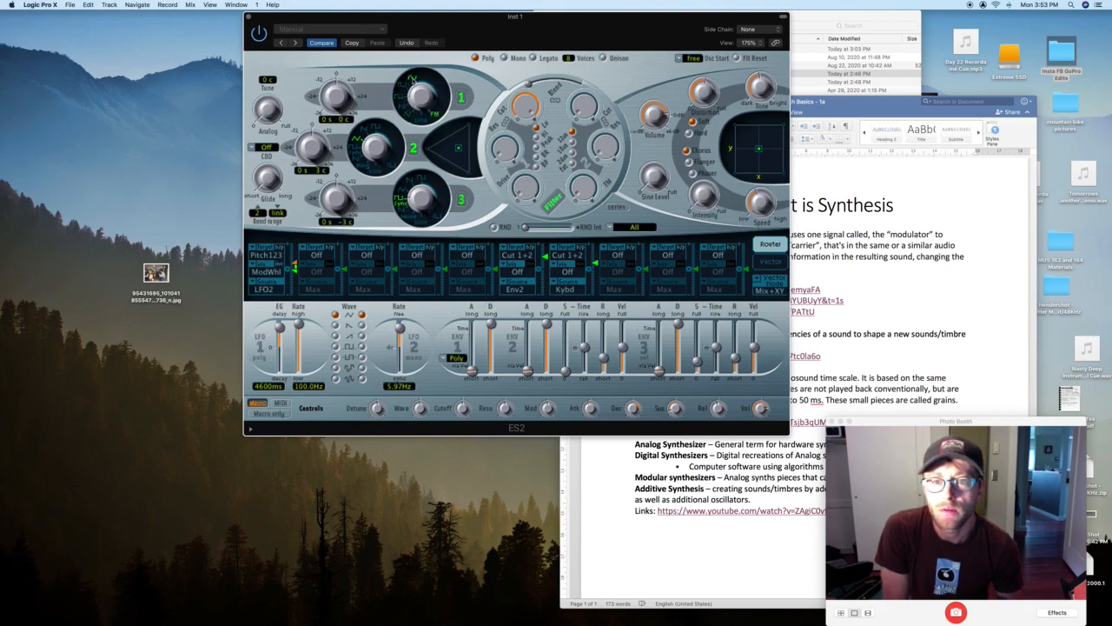
{"action": "left_click", "coordinate": [403, 108]}
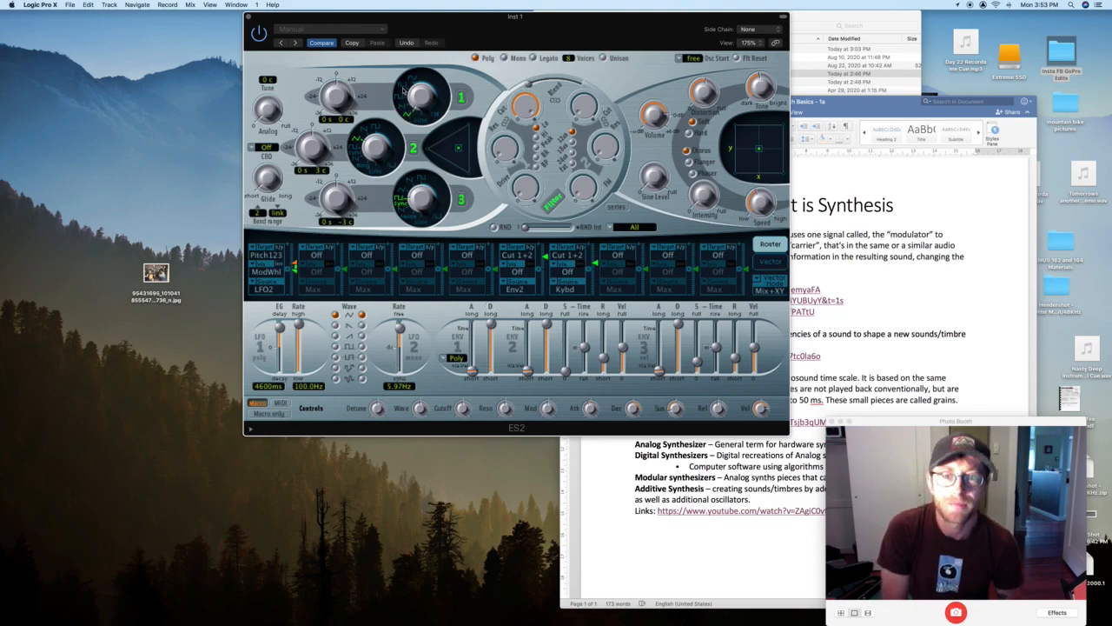
Switch off oscillators 2 and 3 and set oscillator 1 to the sine wave.
{"action": "left_click", "coordinate": [413, 148]}
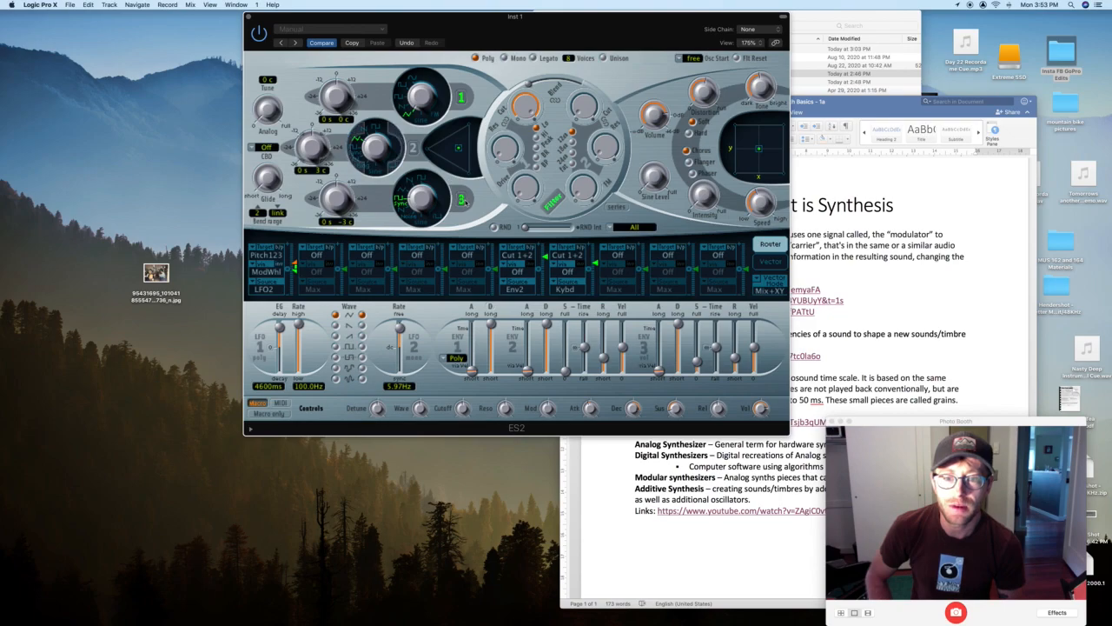
{"action": "left_click", "coordinate": [461, 199]}
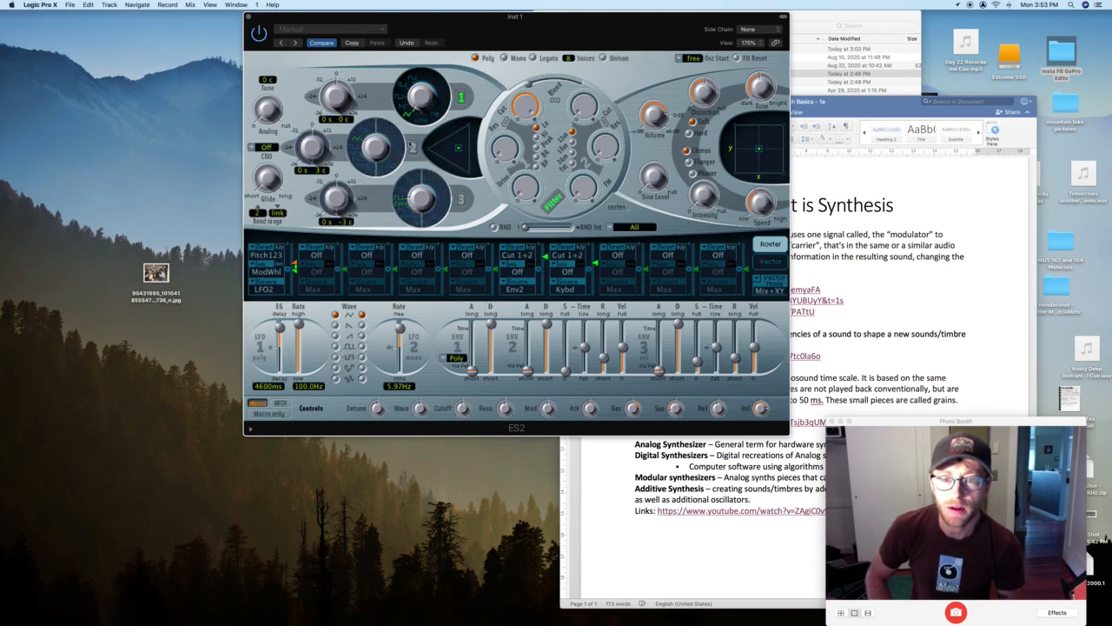
{"action": "left_click_drag", "start_coordinate": [417, 58], "coordinate": [415, 41]}
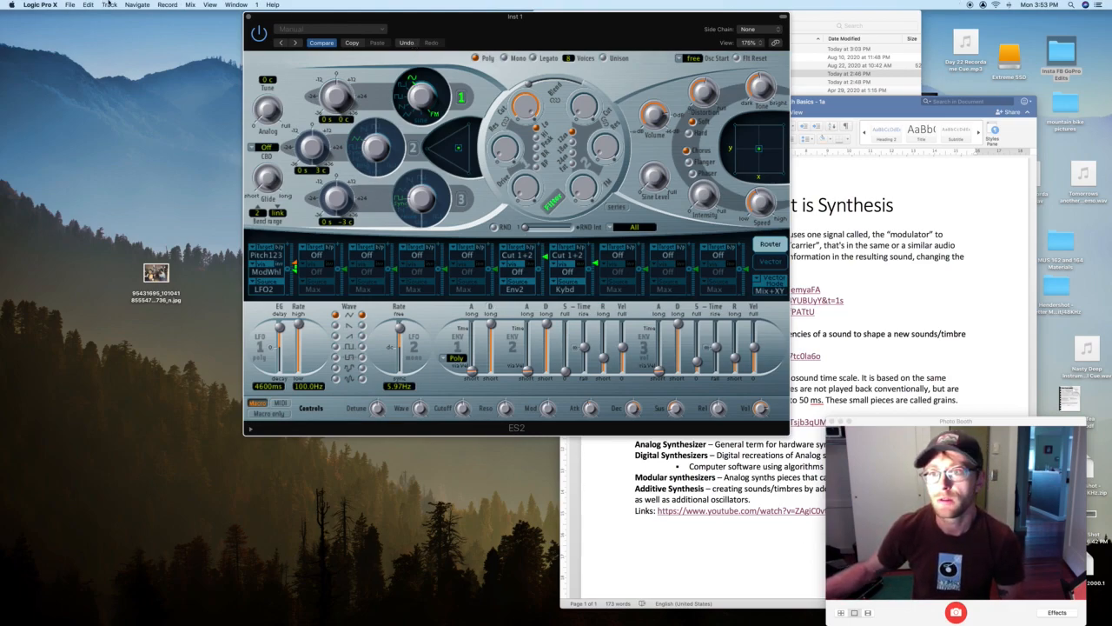
Show the main Tracks window with the mixer behind the ES2 synth.
{"action": "left_click", "coordinate": [236, 4]}
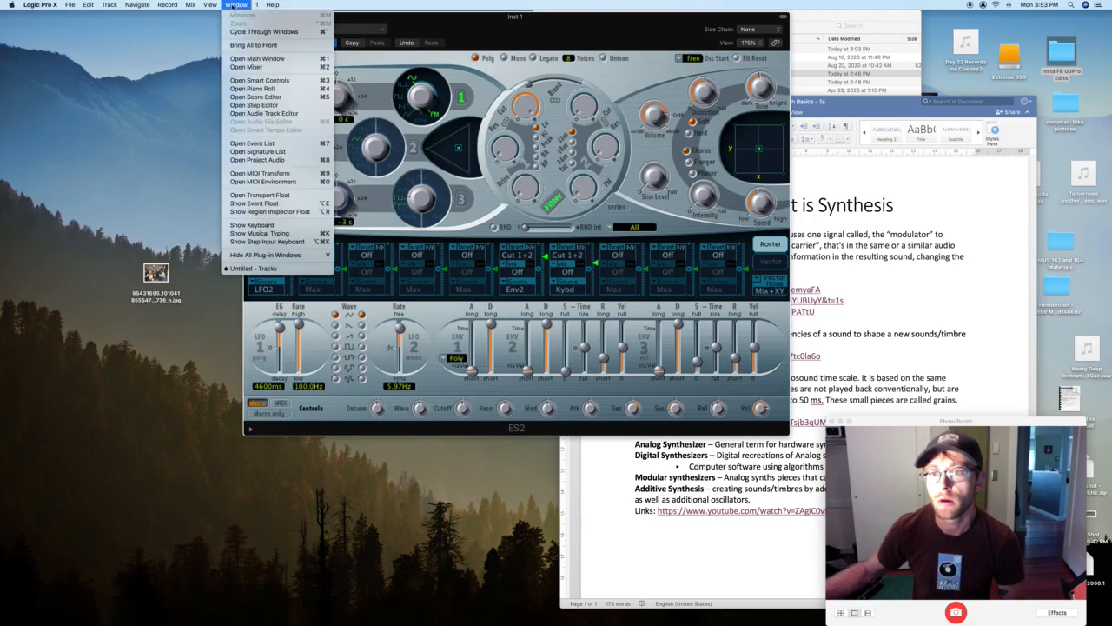
{"action": "left_click", "coordinate": [247, 35]}
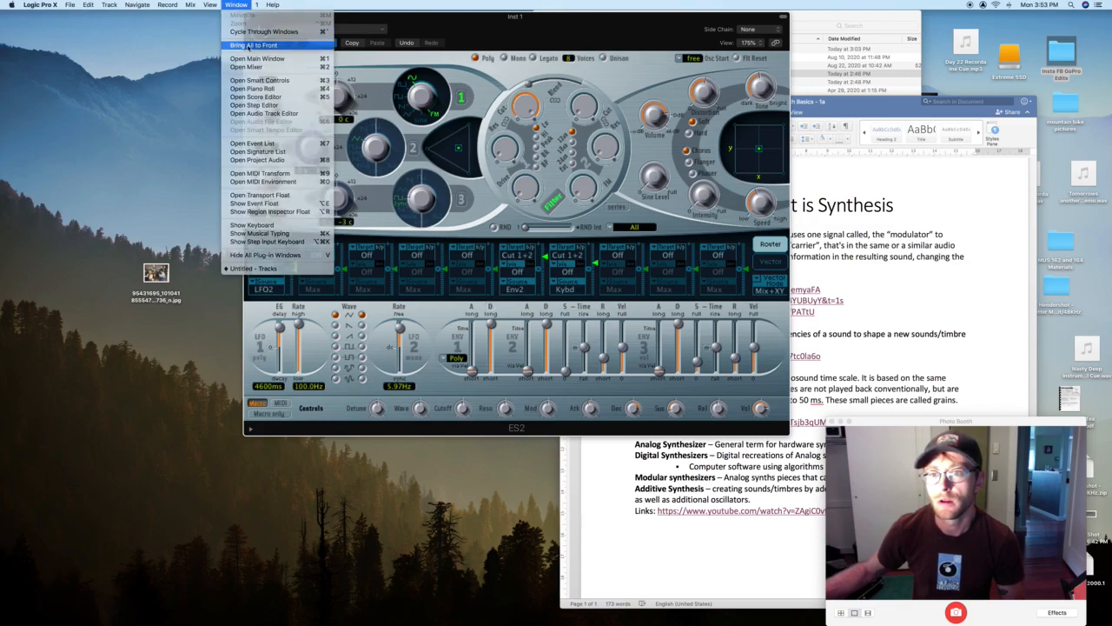
{"action": "left_click", "coordinate": [245, 5]}
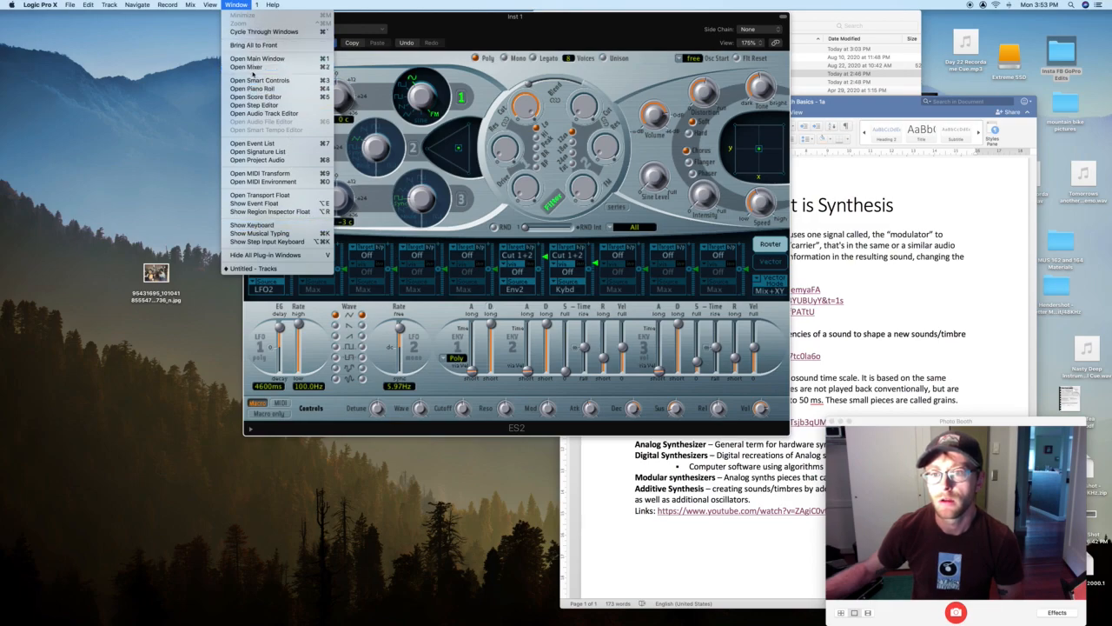
{"action": "mouse_move", "coordinate": [211, 4]}
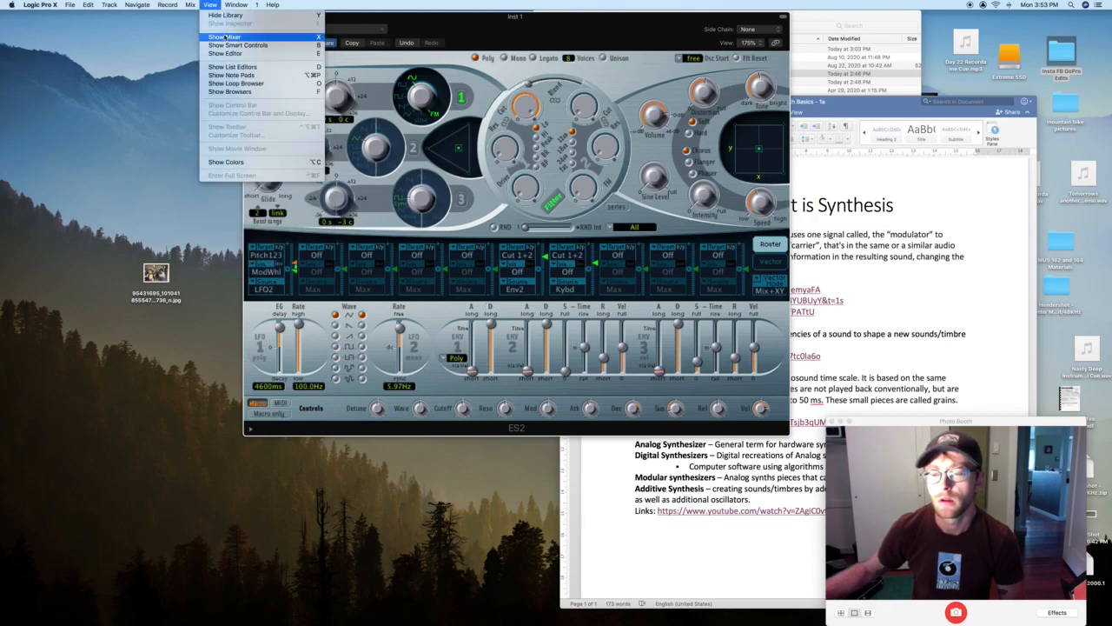
{"action": "left_click", "coordinate": [225, 37]}
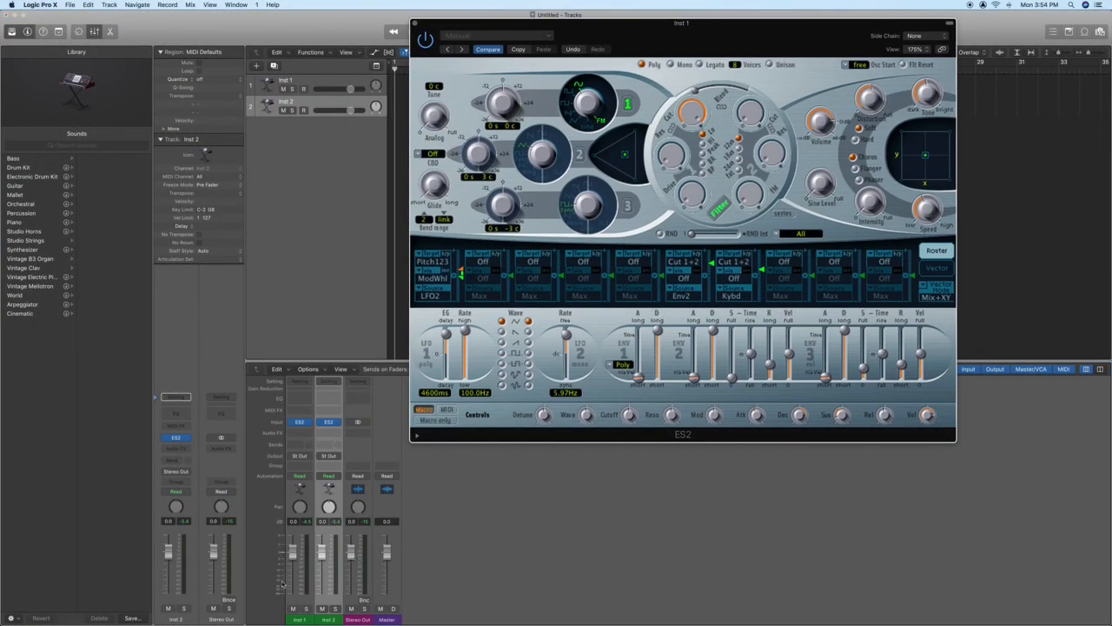
Record-enable the Inst 1 track instead of Inst 2 and move the ES2 window over the tracks area.
{"action": "left_click", "coordinate": [303, 111]}
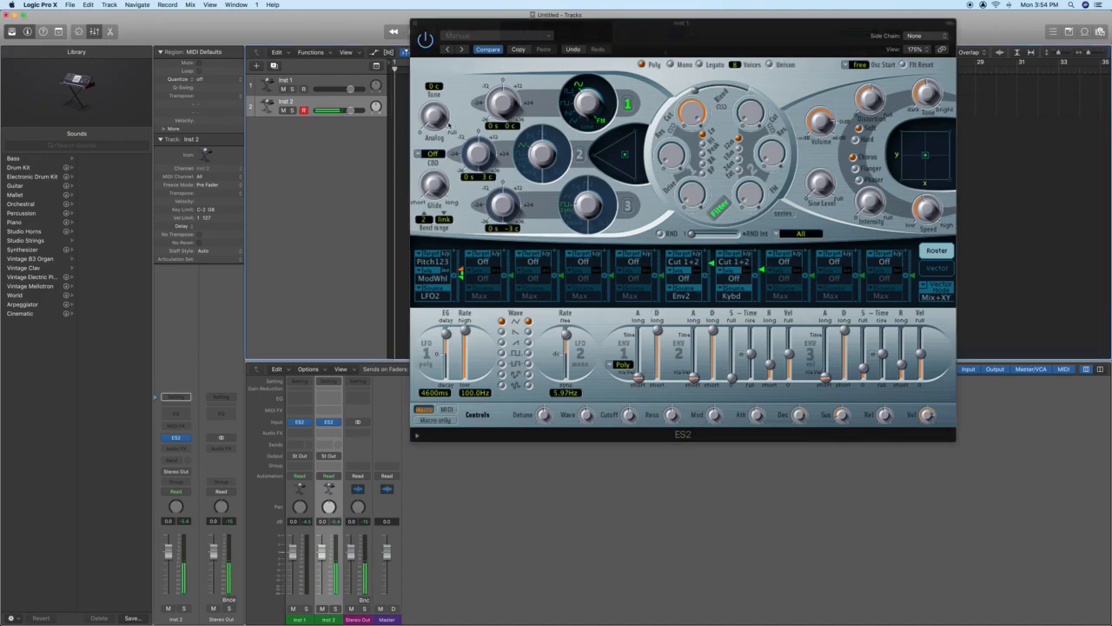
{"action": "left_click", "coordinate": [304, 89]}
{"action": "left_click", "coordinate": [630, 107]}
{"action": "left_click", "coordinate": [628, 105]}
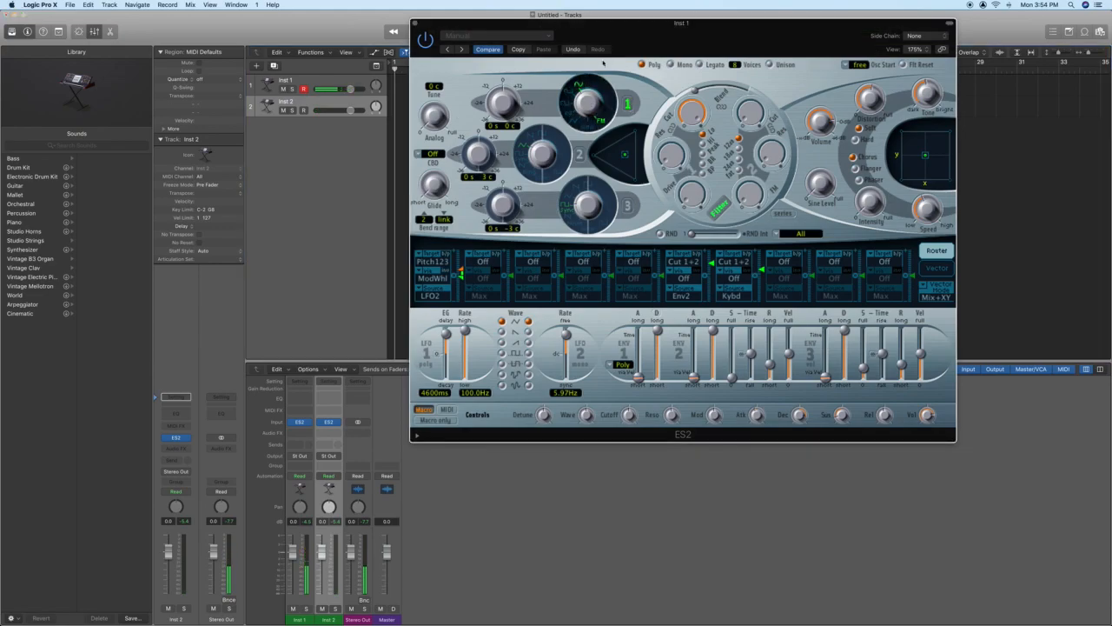
{"action": "left_click_drag", "start_coordinate": [572, 40], "coordinate": [449, 74]}
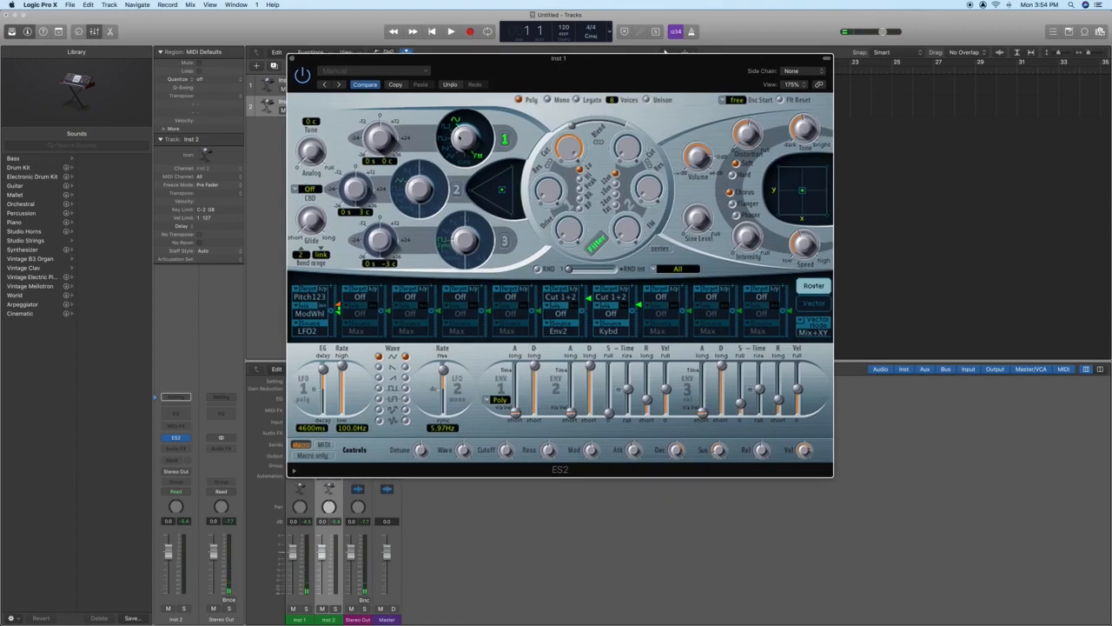
Try other waveforms on oscillator 1 and shift its pitch by 2 semitones before returning it to 0.
{"action": "left_click", "coordinate": [445, 129]}
{"action": "left_click", "coordinate": [444, 142]}
{"action": "left_click", "coordinate": [447, 150]}
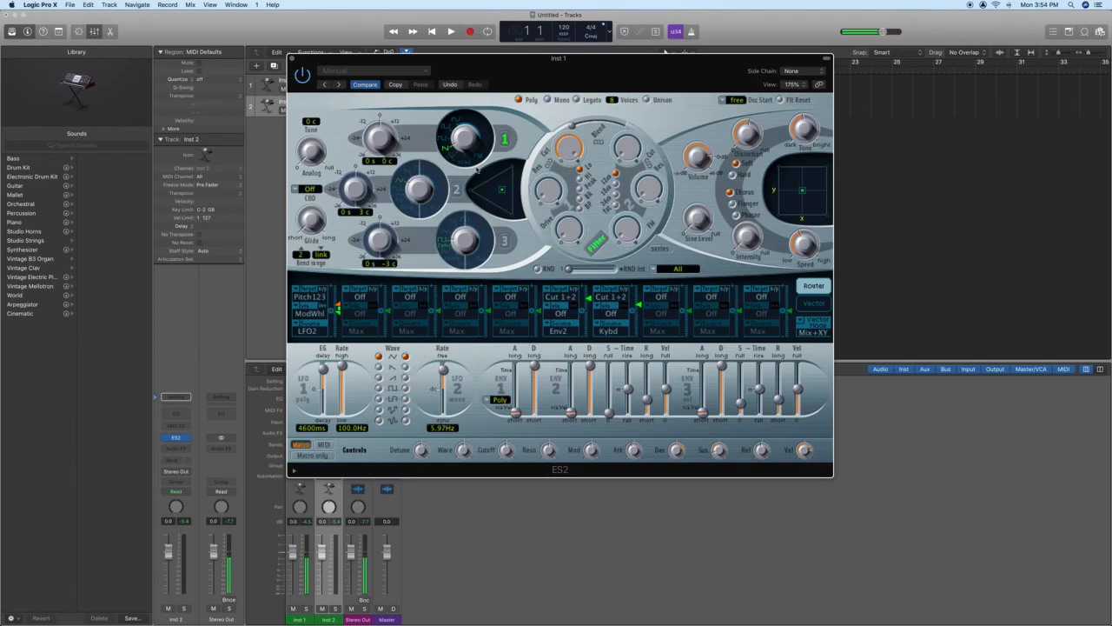
{"action": "left_click", "coordinate": [451, 159]}
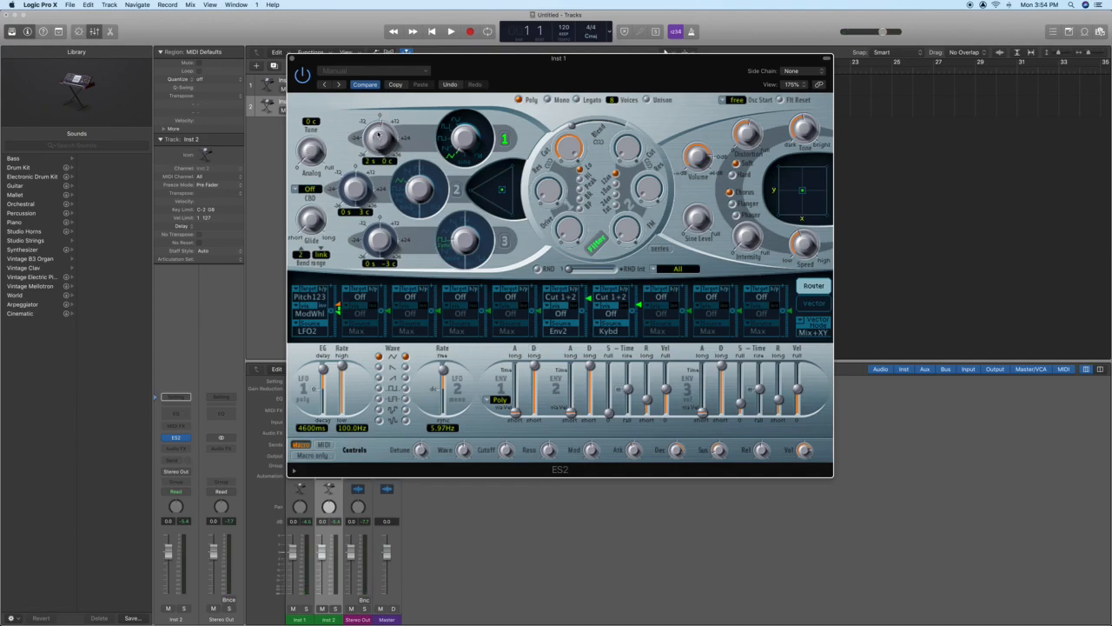
{"action": "left_click_drag", "start_coordinate": [378, 132], "coordinate": [375, 136]}
Switch on oscillators 2 and 3 and set sine on oscillator 1, synced square on 2 and sawtooth on 3.
{"action": "left_click", "coordinate": [458, 192]}
{"action": "left_click", "coordinate": [456, 243]}
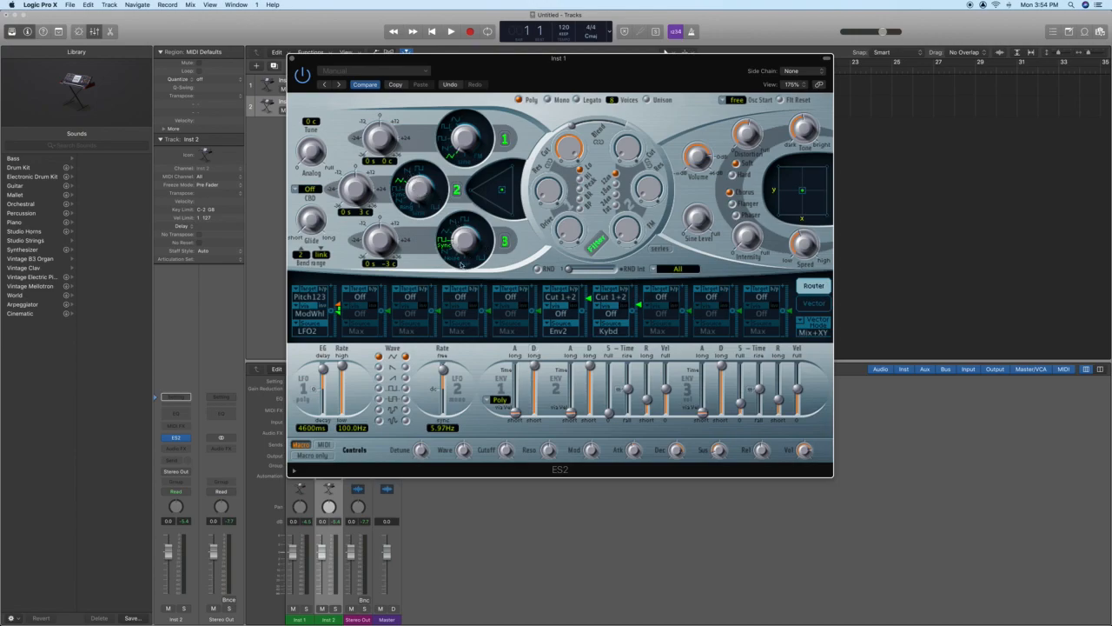
{"action": "left_click_drag", "start_coordinate": [471, 156], "coordinate": [472, 130]}
{"action": "left_click_drag", "start_coordinate": [409, 180], "coordinate": [409, 198]}
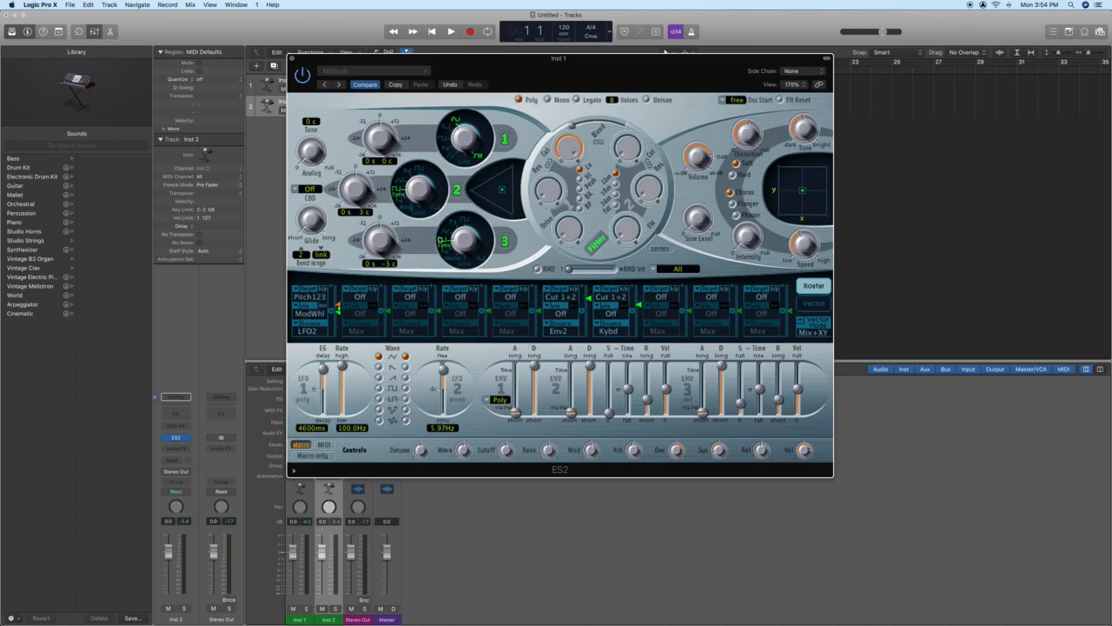
{"action": "left_click", "coordinate": [452, 224]}
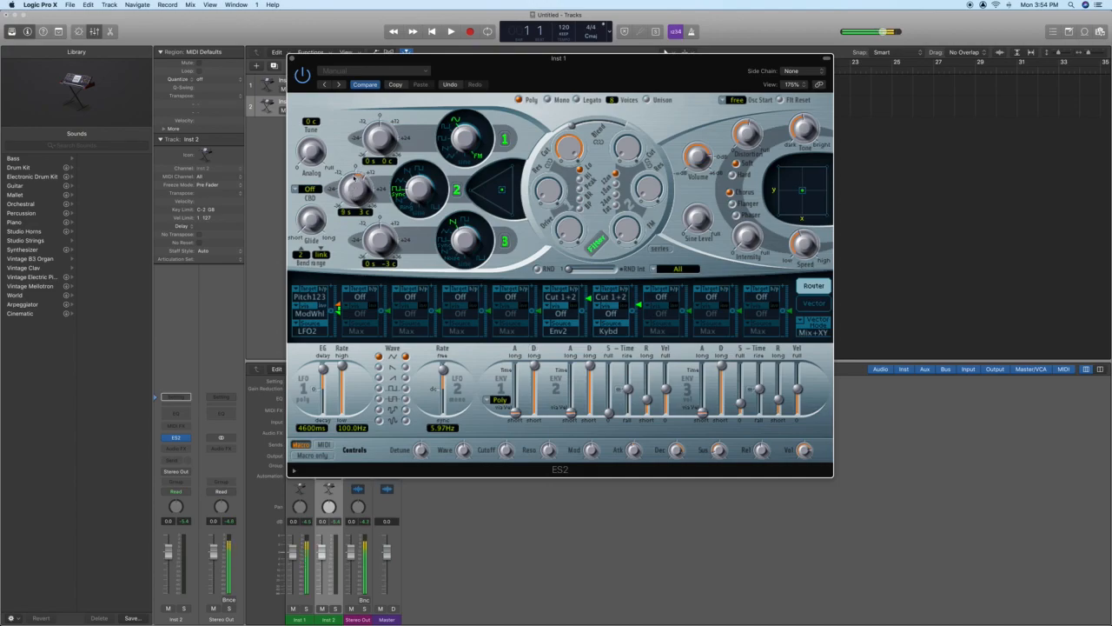
Tune oscillator 2 up to 9 semitones and oscillator 3 to 8, and rebalance the oscillator mix near the triangle's centre.
{"action": "left_click_drag", "start_coordinate": [358, 237], "coordinate": [384, 226]}
{"action": "mouse_move", "coordinate": [502, 189]}
{"action": "left_mouse_down"}
{"action": "mouse_move", "coordinate": [492, 178]}
{"action": "mouse_move", "coordinate": [516, 163]}
{"action": "mouse_move", "coordinate": [476, 190]}
{"action": "mouse_move", "coordinate": [504, 211]}
{"action": "mouse_move", "coordinate": [513, 179]}
{"action": "left_mouse_up"}
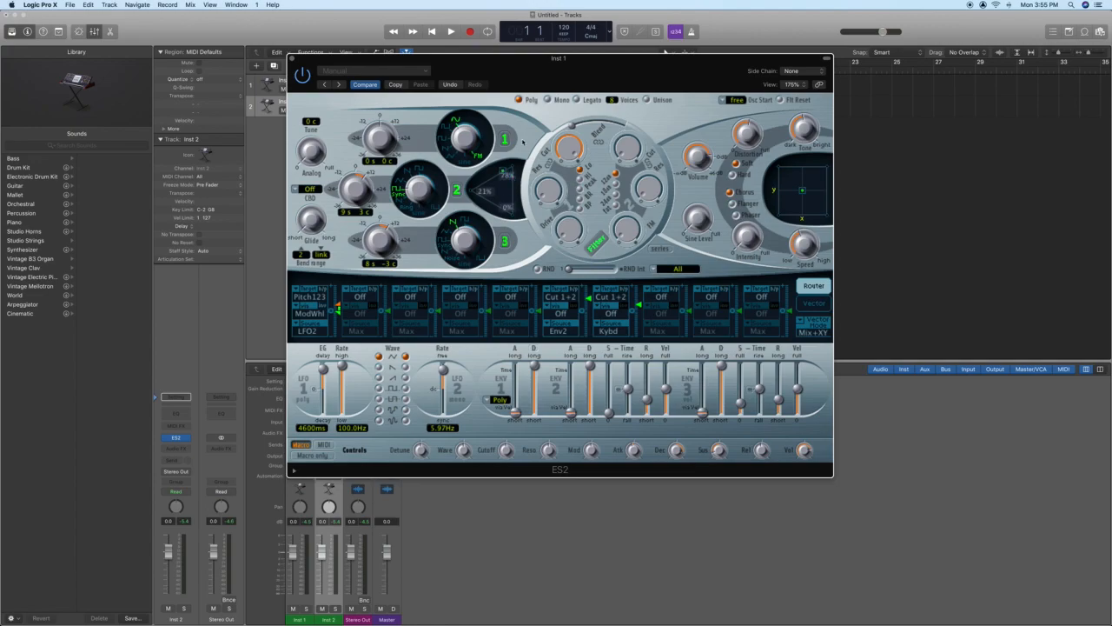
{"action": "mouse_move", "coordinate": [571, 124]}
{"action": "mouse_move", "coordinate": [512, 172]}
{"action": "left_mouse_down"}
{"action": "mouse_move", "coordinate": [515, 157]}
{"action": "mouse_move", "coordinate": [446, 203]}
{"action": "mouse_move", "coordinate": [509, 212]}
{"action": "mouse_move", "coordinate": [497, 186]}
{"action": "mouse_move", "coordinate": [506, 192]}
{"action": "mouse_move", "coordinate": [488, 191]}
{"action": "mouse_move", "coordinate": [498, 186]}
{"action": "left_mouse_up"}
Compare the sound with the filter section off and on, and lower filter 1's cutoff.
{"action": "left_click", "coordinate": [596, 243]}
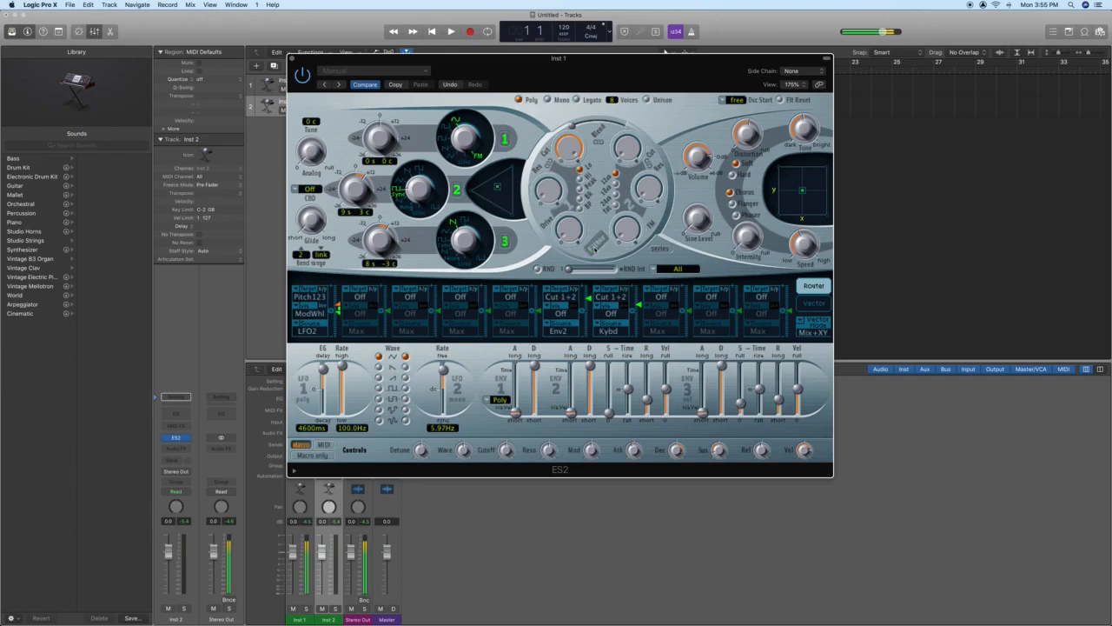
{"action": "left_click", "coordinate": [595, 243]}
{"action": "left_click_drag", "start_coordinate": [573, 156], "coordinate": [566, 210]}
{"action": "mouse_move", "coordinate": [568, 143]}
{"action": "left_mouse_down"}
{"action": "mouse_move", "coordinate": [562, 169]}
{"action": "mouse_move", "coordinate": [563, 138]}
{"action": "left_mouse_up"}
Switch between filter 1's filter types and raise its resonance and drive.
{"action": "left_click", "coordinate": [579, 172]}
{"action": "left_click", "coordinate": [580, 199]}
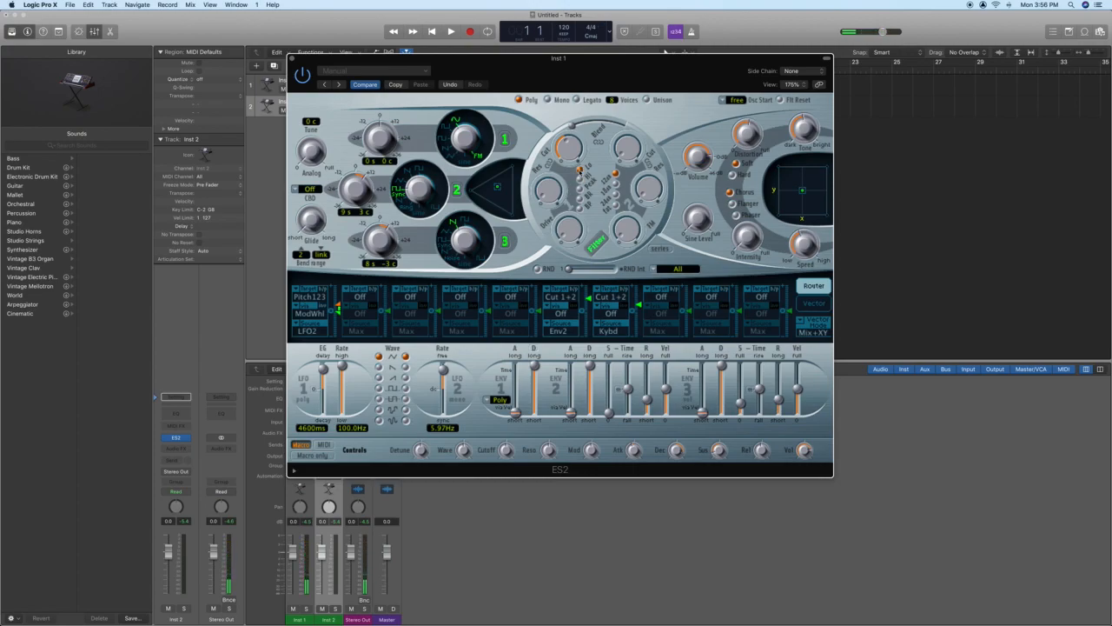
{"action": "left_click_drag", "start_coordinate": [544, 195], "coordinate": [536, 151]}
{"action": "left_click_drag", "start_coordinate": [548, 190], "coordinate": [526, 195]}
{"action": "left_click_drag", "start_coordinate": [570, 236], "coordinate": [560, 180]}
Sweep the filter blend toward filter 2 and back to filter 1, adjusting filter 2's cutoff.
{"action": "left_click", "coordinate": [569, 146]}
{"action": "left_click_drag", "start_coordinate": [565, 126], "coordinate": [567, 126]}
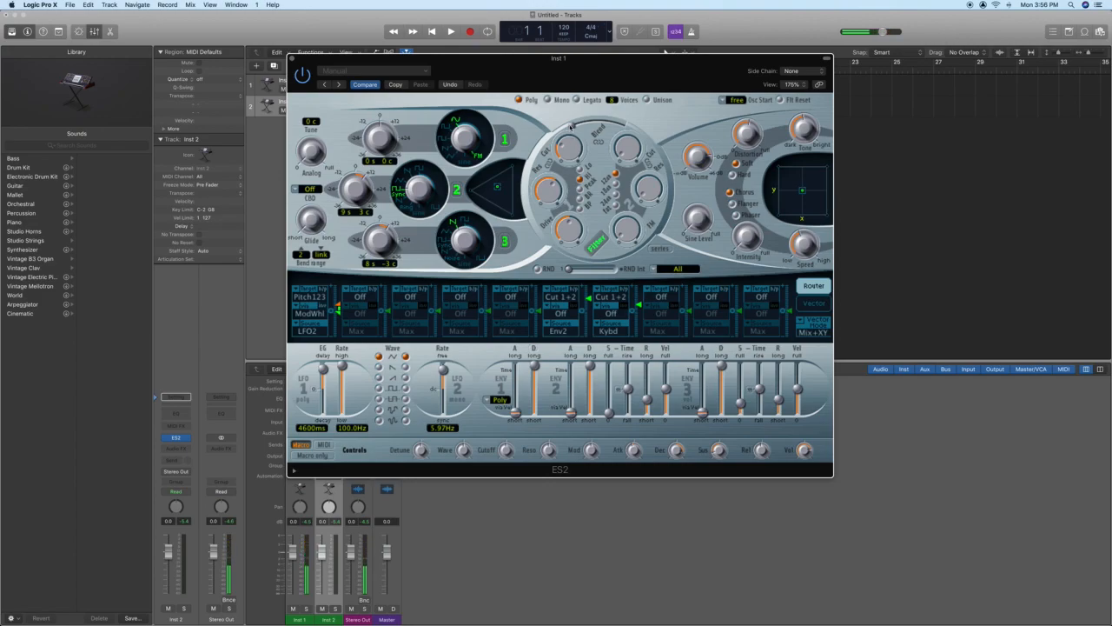
{"action": "mouse_move", "coordinate": [571, 127]}
{"action": "left_mouse_down"}
{"action": "mouse_move", "coordinate": [598, 100]}
{"action": "mouse_move", "coordinate": [626, 121]}
{"action": "mouse_move", "coordinate": [627, 149]}
{"action": "mouse_move", "coordinate": [608, 110]}
{"action": "left_mouse_up"}
{"action": "left_click_drag", "start_coordinate": [625, 126], "coordinate": [572, 126]}
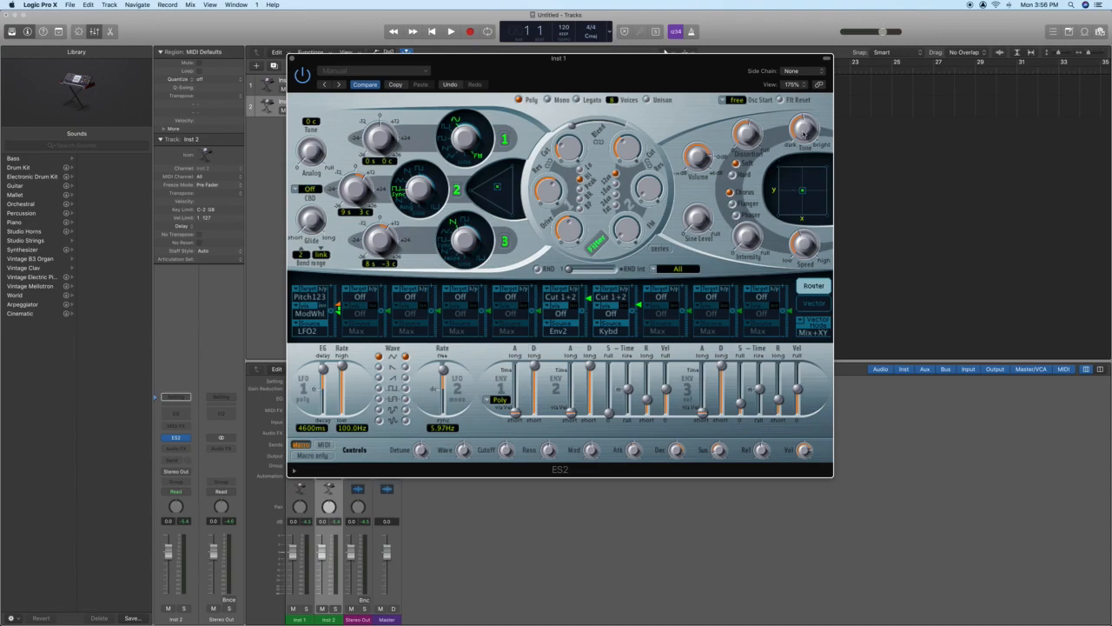
Increase the distortion, and audition the modulation effects, selecting Phaser and varying its intensity.
{"action": "mouse_move", "coordinate": [747, 119]}
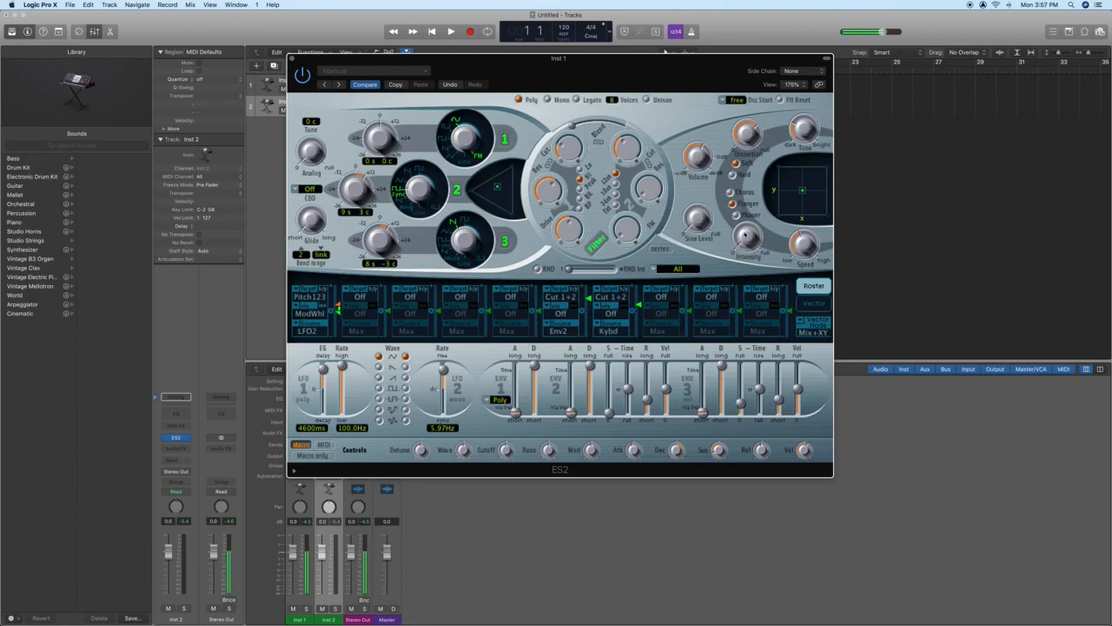
{"action": "mouse_move", "coordinate": [738, 193]}
{"action": "left_mouse_down"}
{"action": "mouse_move", "coordinate": [736, 222]}
{"action": "mouse_move", "coordinate": [744, 189]}
{"action": "left_mouse_up"}
{"action": "left_click", "coordinate": [731, 193]}
{"action": "left_click", "coordinate": [732, 214]}
{"action": "left_click_drag", "start_coordinate": [748, 235], "coordinate": [758, 153]}
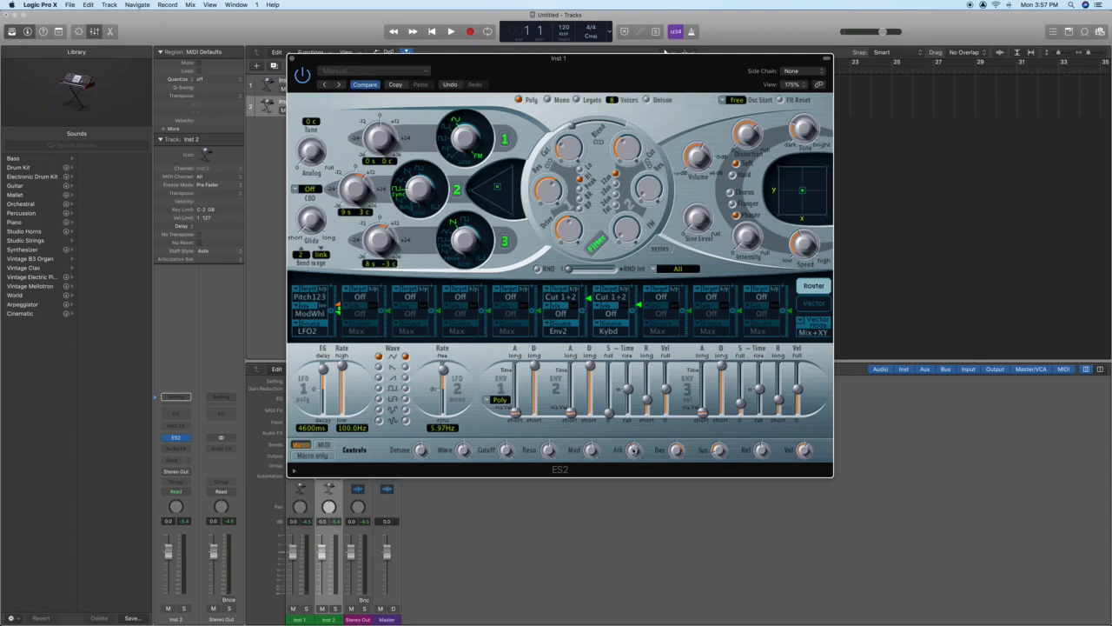
Reshape the envelopes with the macro controls: lengthen the attack, vary the decay and raise the sustain to full.
{"action": "scroll", "coordinate": [616, 444], "scroll_direction": "up", "scroll_amount": 5}
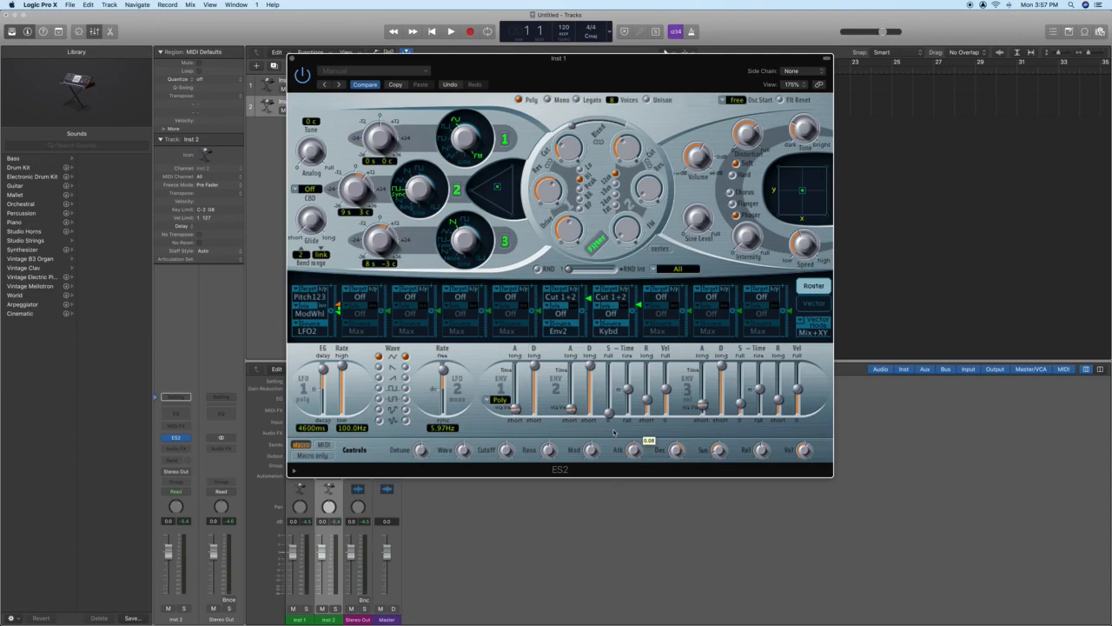
{"action": "scroll", "coordinate": [616, 444], "scroll_direction": "up", "scroll_amount": 2}
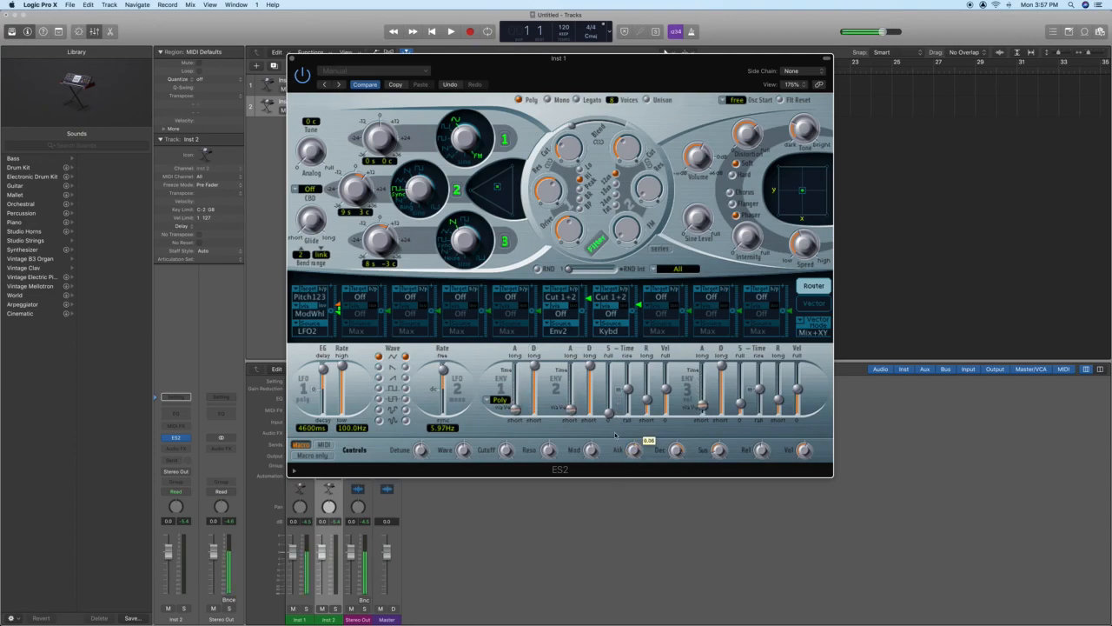
{"action": "left_click_drag", "start_coordinate": [602, 450], "coordinate": [606, 389]}
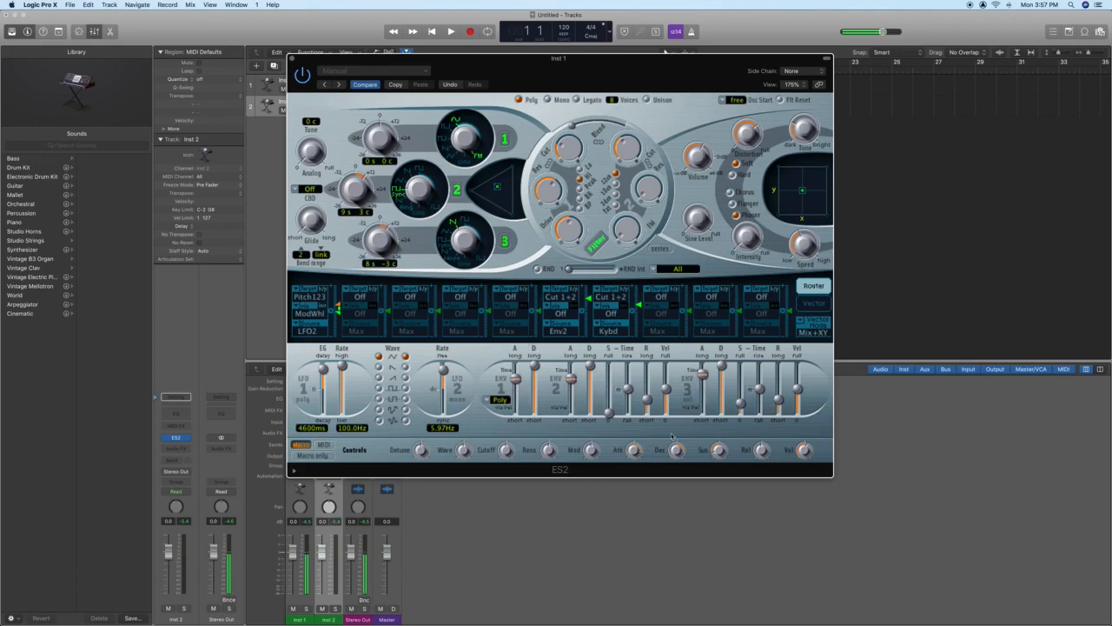
{"action": "left_click_drag", "start_coordinate": [676, 450], "coordinate": [677, 496]}
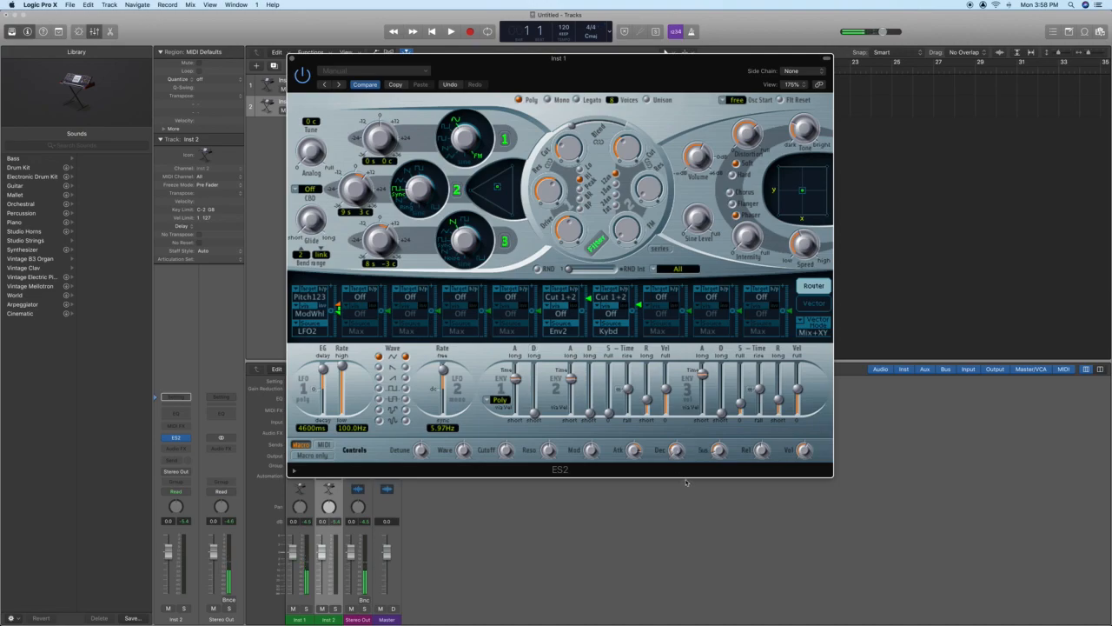
{"action": "left_click_drag", "start_coordinate": [720, 454], "coordinate": [683, 463]}
Try different release times, ending at the shortest, and use the Detune macro to offset oscillators 2 and 3 by 21 cents.
{"action": "left_click_drag", "start_coordinate": [769, 457], "coordinate": [764, 405]}
{"action": "mouse_move", "coordinate": [762, 453]}
{"action": "left_mouse_down"}
{"action": "mouse_move", "coordinate": [763, 469]}
{"action": "mouse_move", "coordinate": [764, 456]}
{"action": "left_mouse_up"}
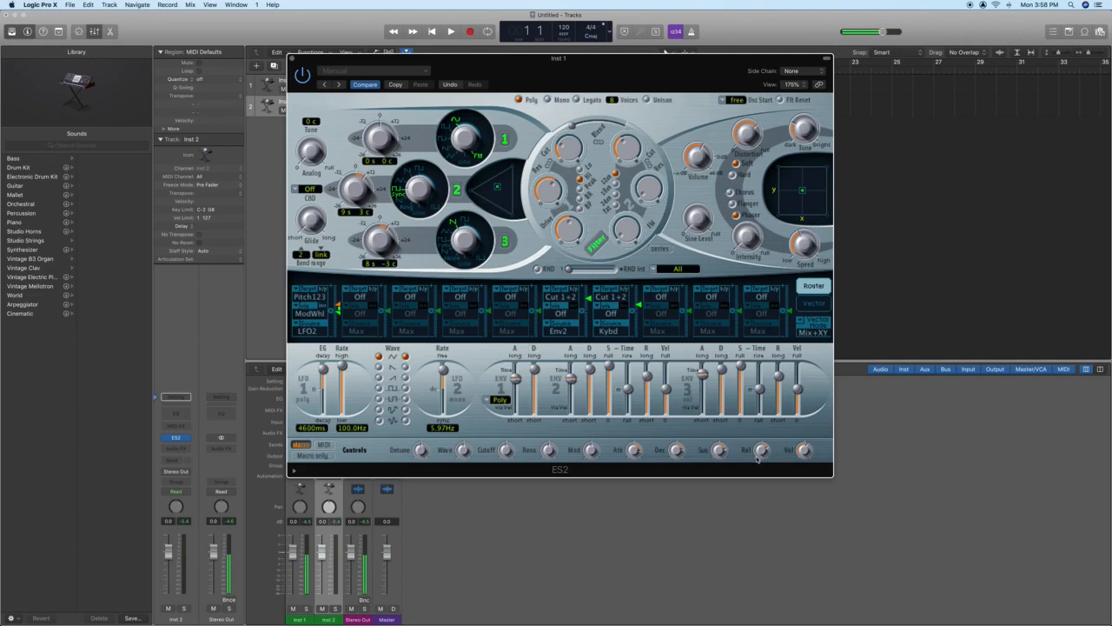
{"action": "left_click_drag", "start_coordinate": [761, 455], "coordinate": [757, 520]}
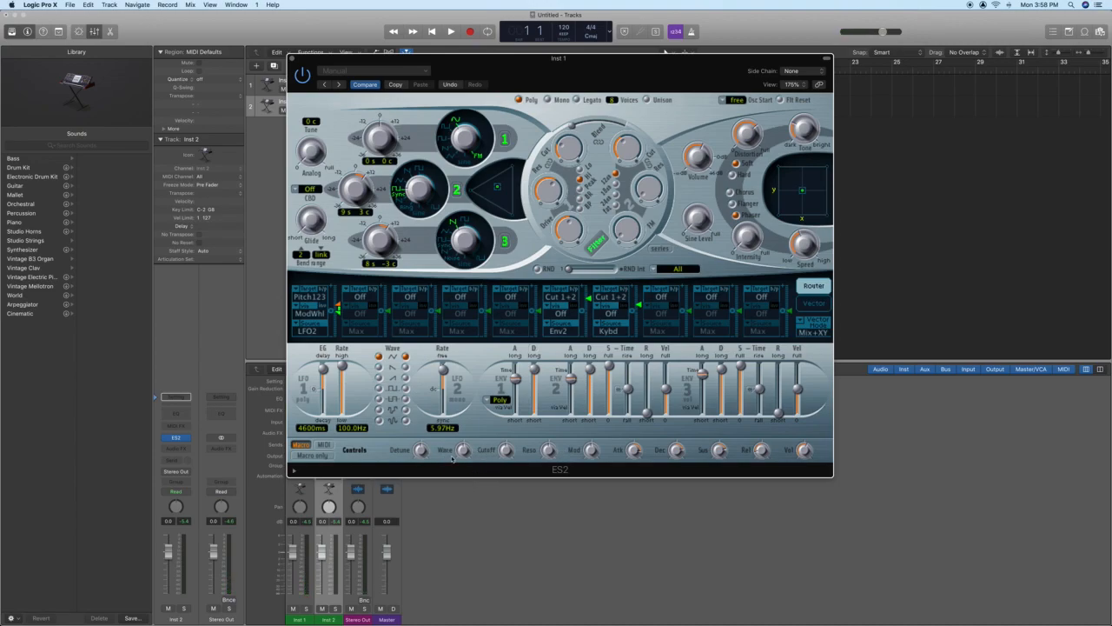
{"action": "left_click_drag", "start_coordinate": [421, 451], "coordinate": [500, 483]}
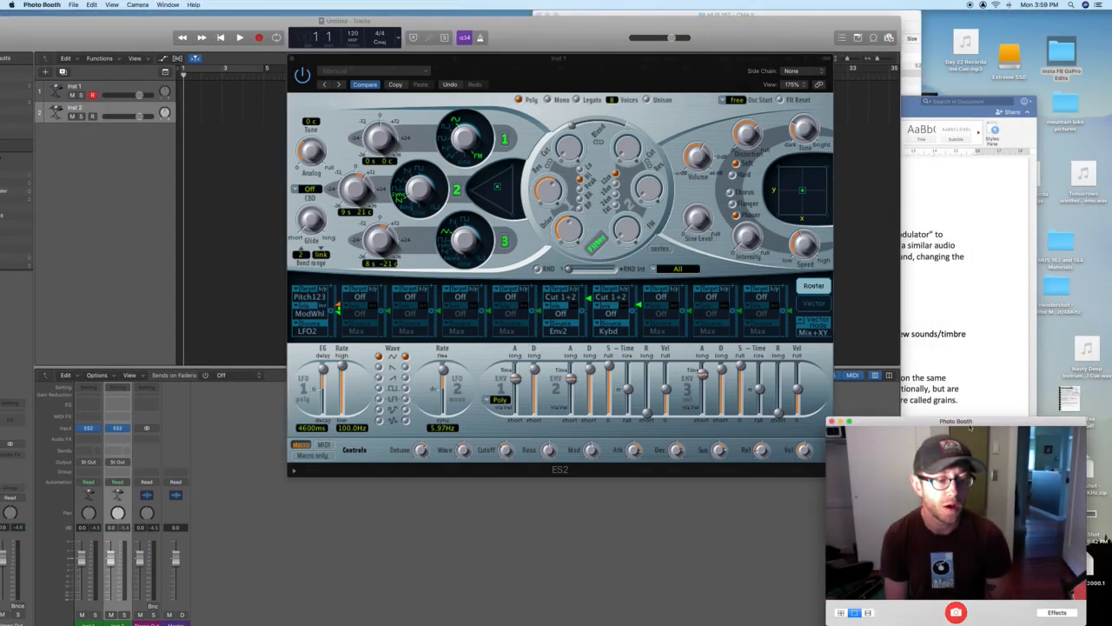
Move the Photo Booth window over the synth, enlarge it and centre it near the top edge of the display.
{"action": "left_click_drag", "start_coordinate": [970, 427], "coordinate": [444, 25]}
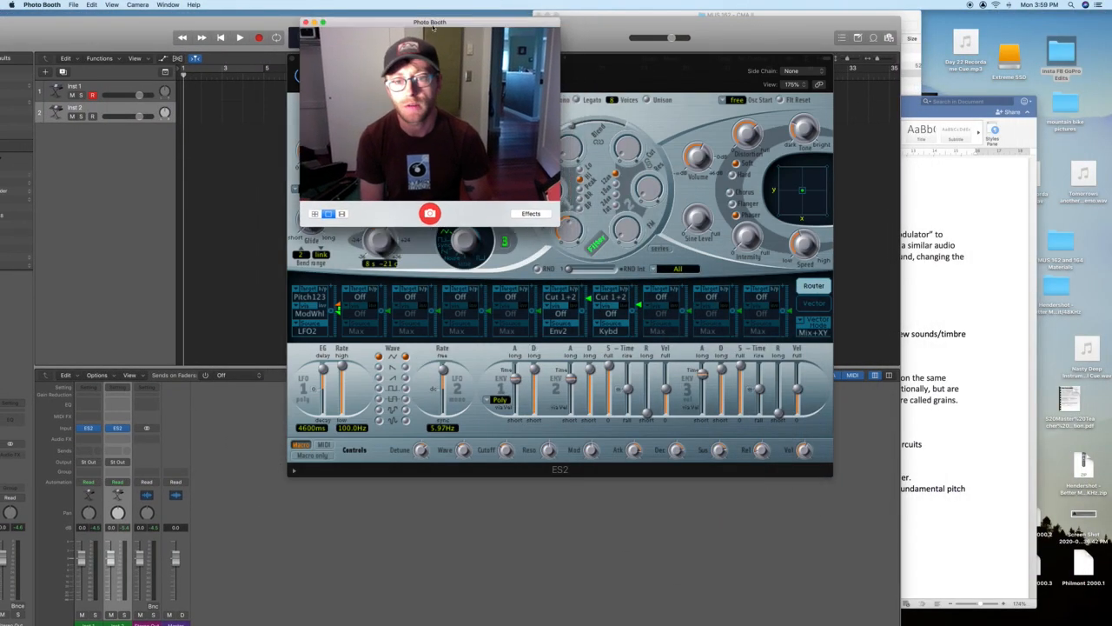
{"action": "left_click_drag", "start_coordinate": [559, 224], "coordinate": [1078, 578]}
{"action": "left_click_drag", "start_coordinate": [654, 29], "coordinate": [545, 6]}
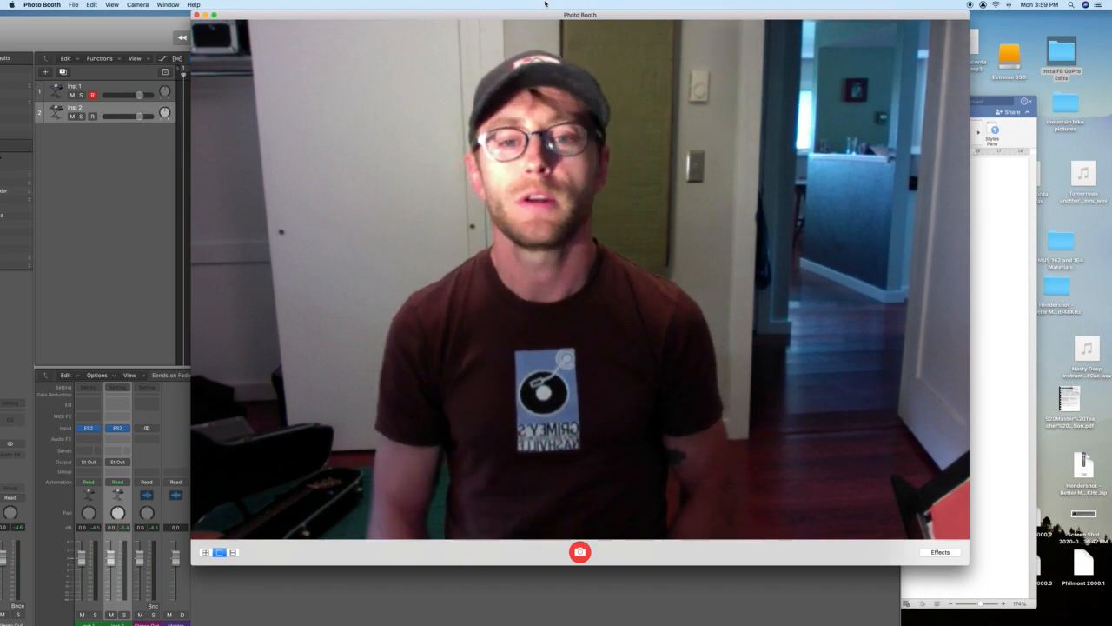